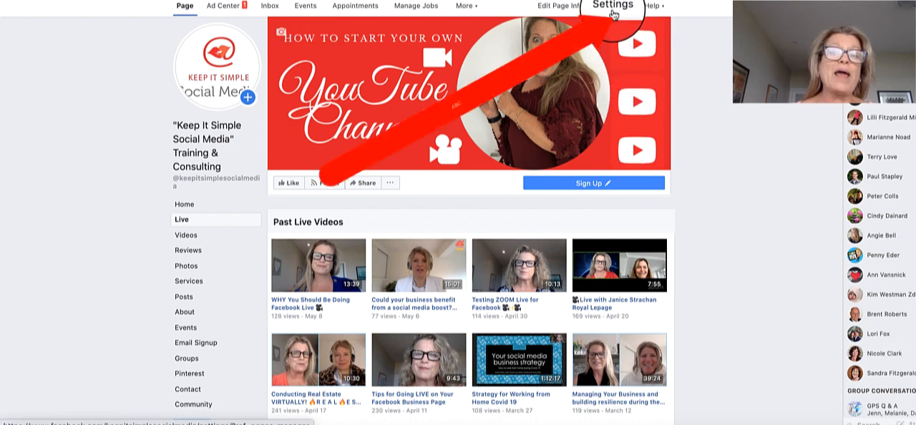
Open the Page's Templates and Tabs settings and review the list of tabs.
left_click(610, 8)
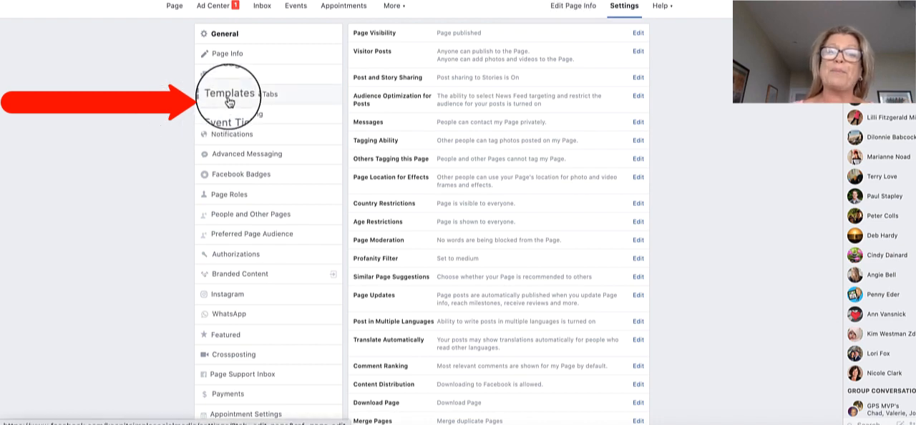
left_click(229, 100)
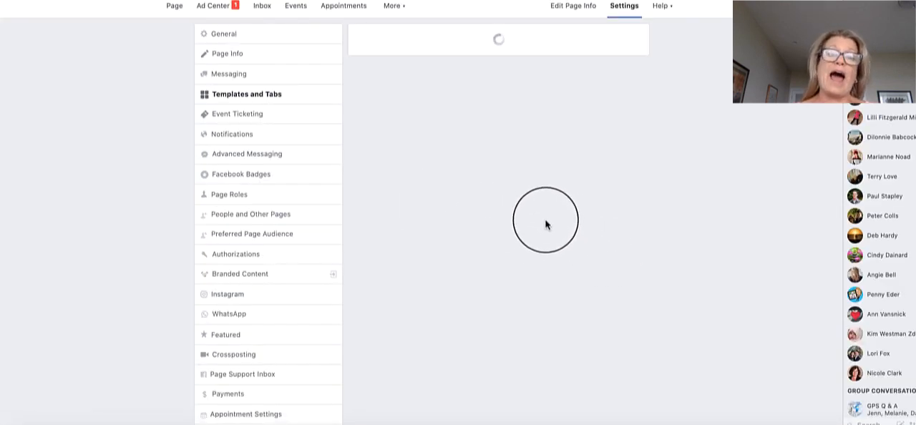
scroll(537, 221, "down", 3)
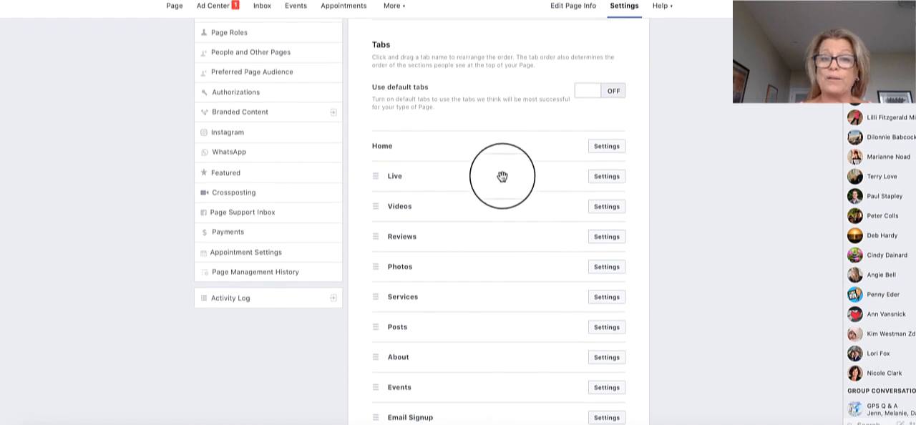
scroll(488, 373, "down", 5)
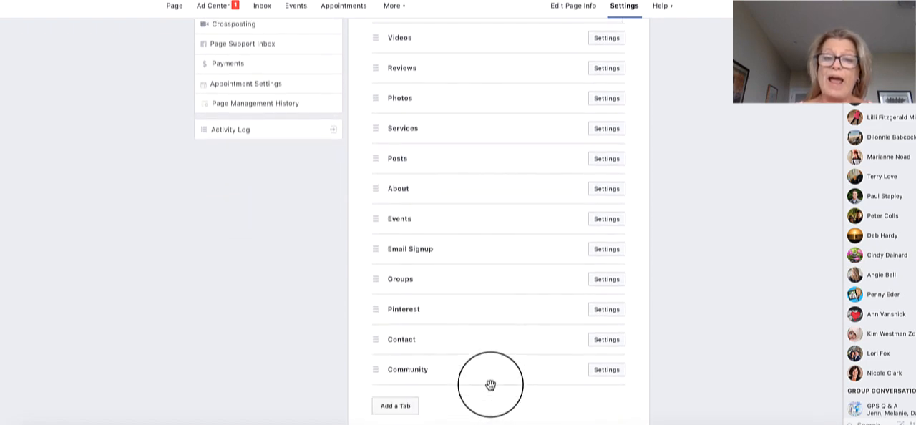
Check which additional tabs can be added to the Page without adding any.
scroll(490, 385, "up", 1)
scroll(490, 385, "up", 2)
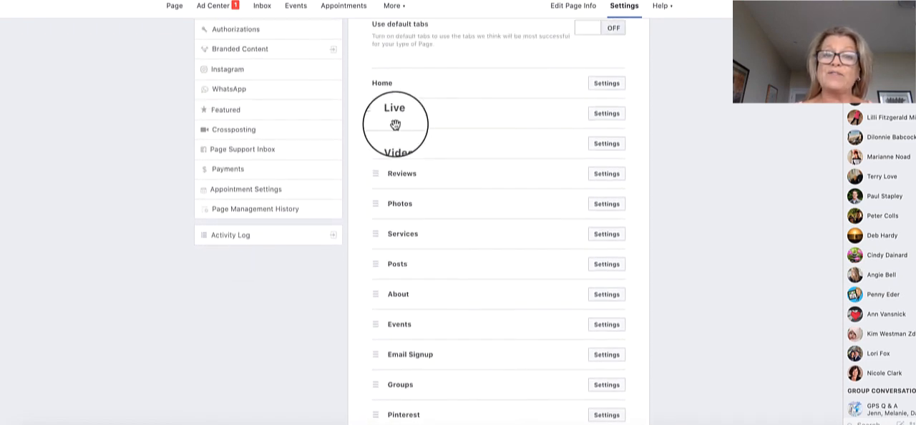
scroll(471, 323, "down", 3)
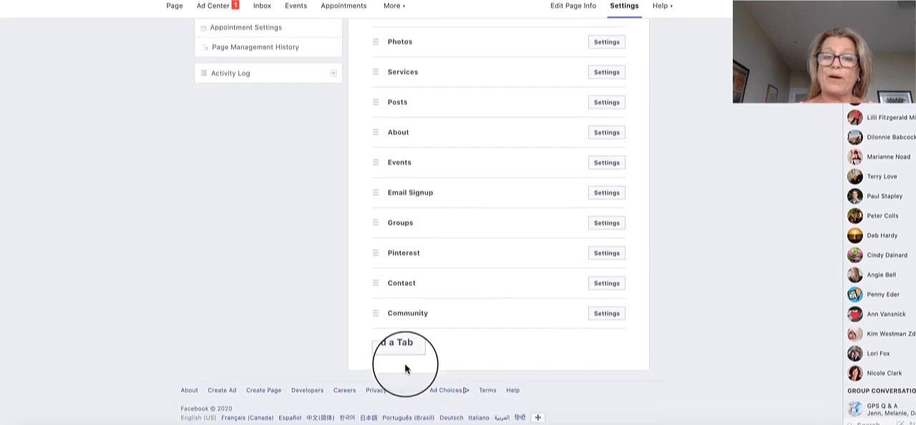
left_click(386, 351)
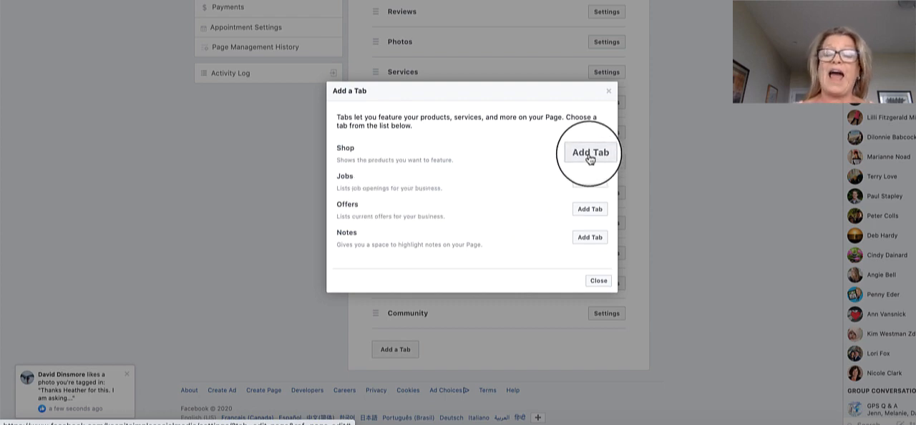
left_click(600, 282)
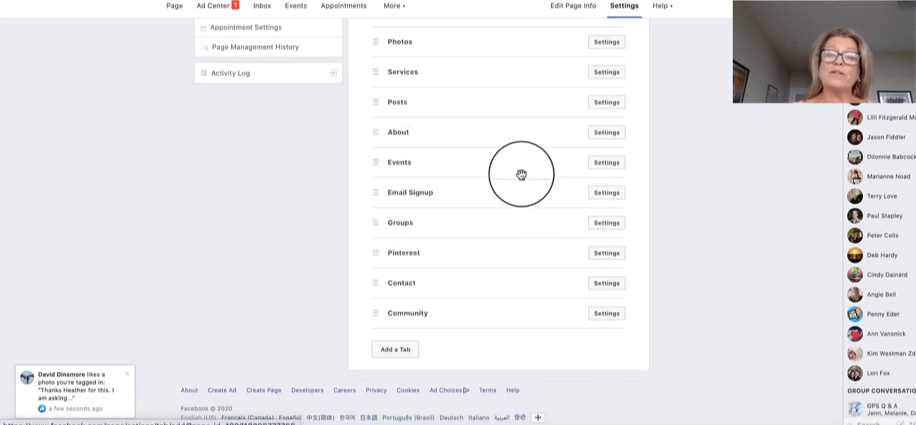
Move the Reviews tab directly below Services in the Page's tab order.
scroll(521, 174, "up", 2)
scroll(521, 175, "down", 2)
scroll(520, 174, "up", 1)
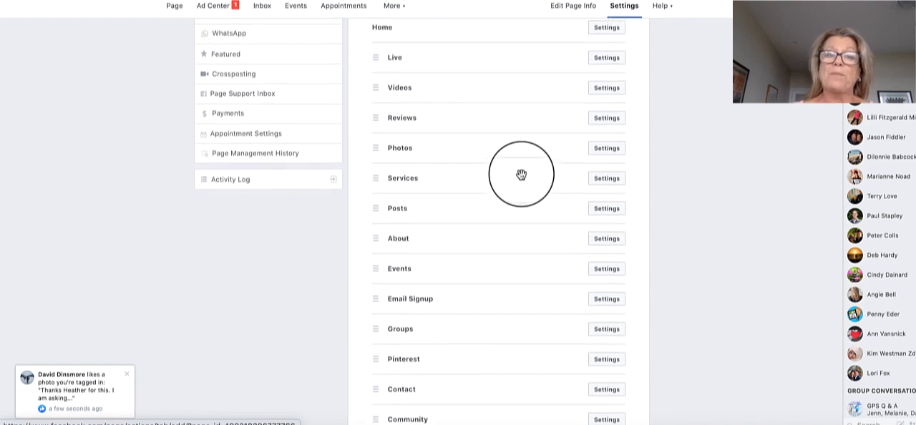
left_click_drag(480, 135, 475, 184)
mouse_move(462, 154)
left_mouse_down()
mouse_move(460, 113)
mouse_move(465, 157)
left_mouse_up()
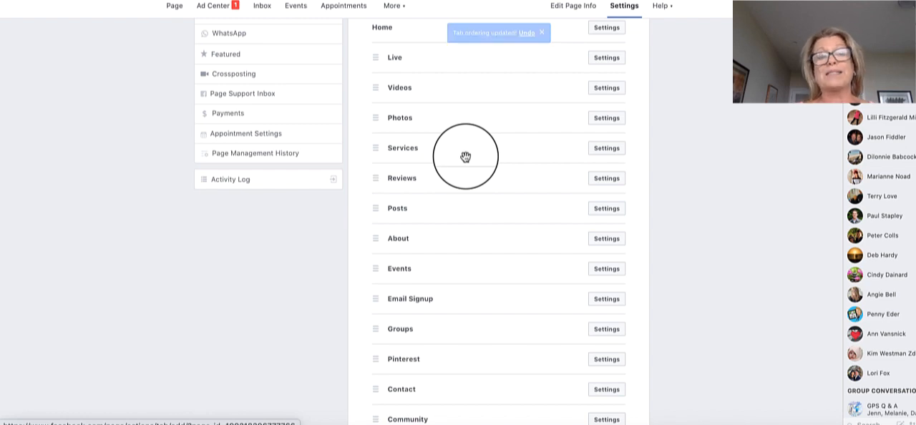
Return to the Page's home, start creating a live video and bring its stream setup options into view.
scroll(286, 136, "up", 3)
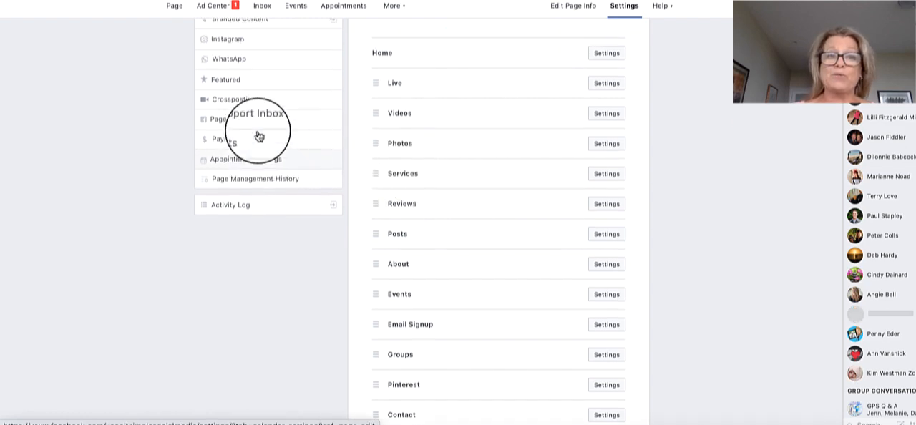
left_click(177, 8)
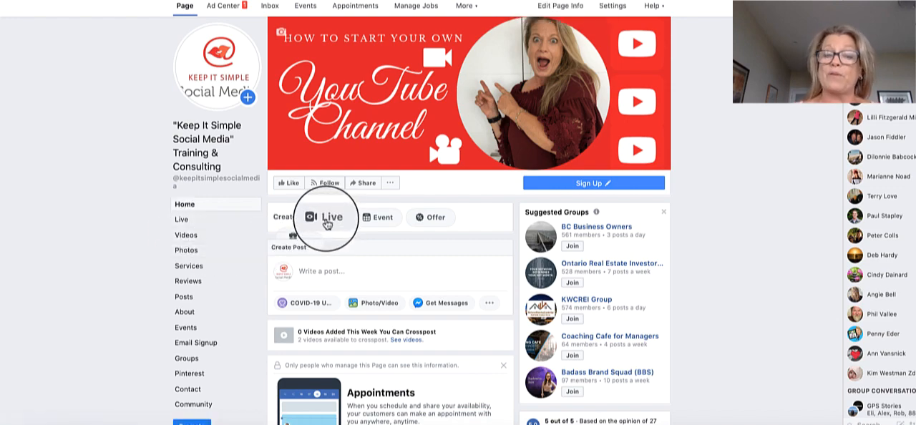
left_click(326, 222)
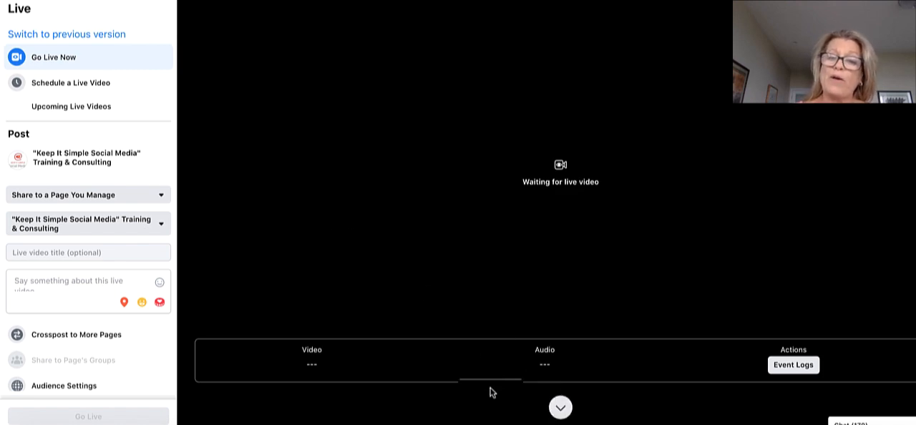
scroll(489, 388, "down", 3)
scroll(490, 392, "down", 3)
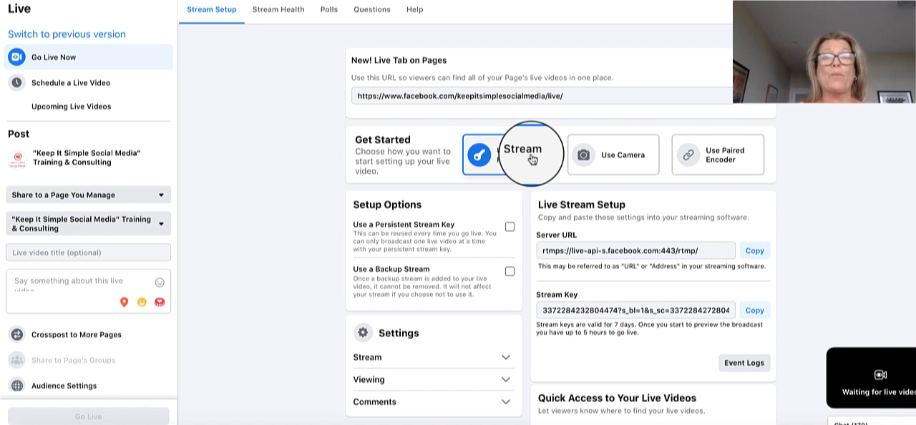
Set the live video to Use Camera and choose the FaceTime HD Camera as the video source.
left_click(627, 165)
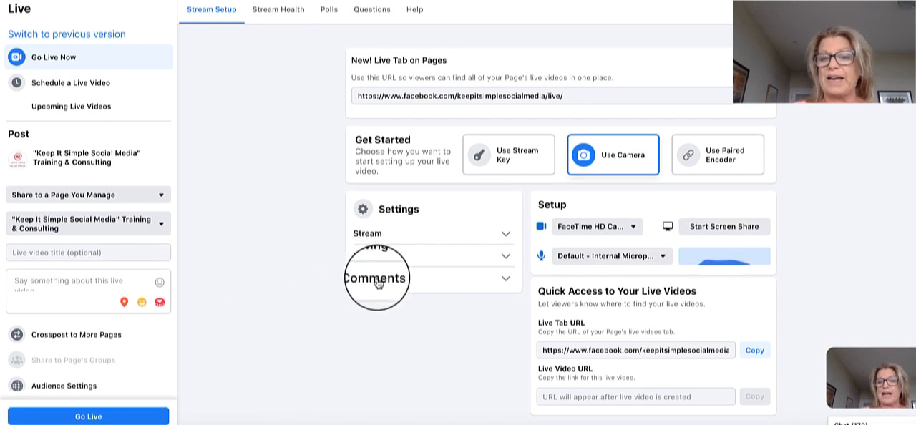
left_click(592, 230)
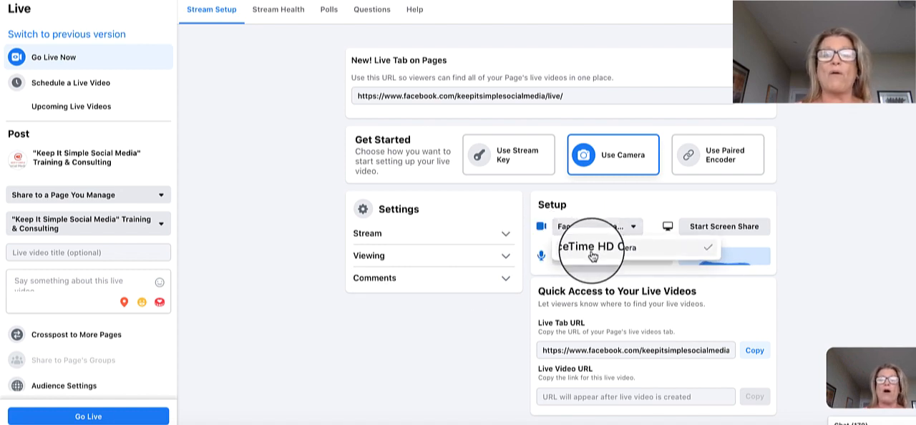
left_click(591, 254)
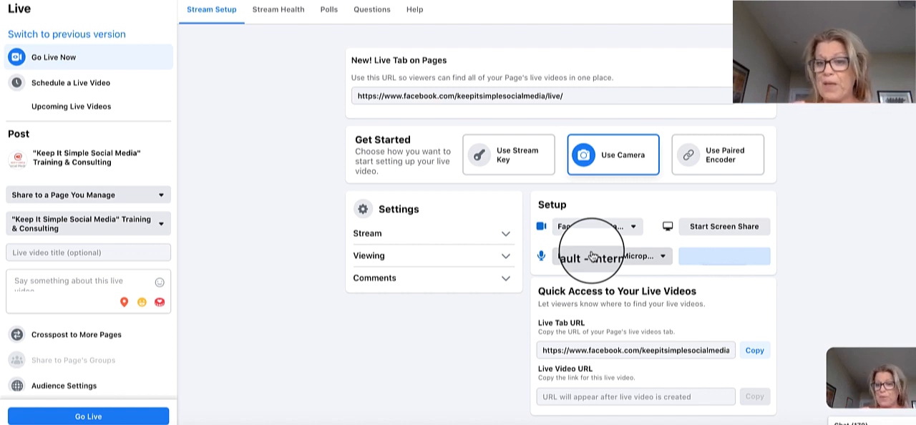
Start a screen share of the Live Producer application window as the live video source.
left_click(713, 229)
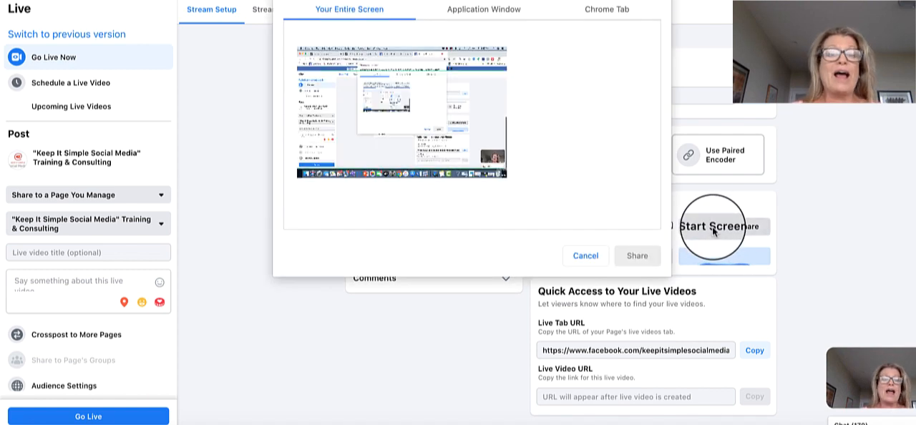
left_click(479, 10)
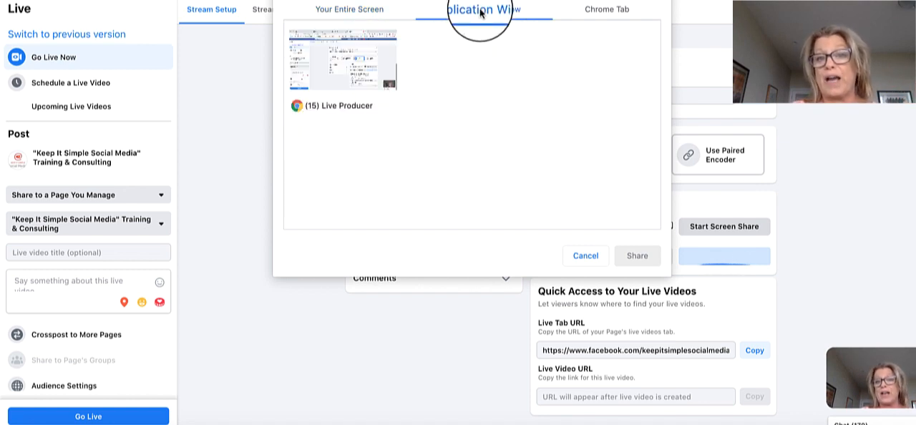
left_click(347, 64)
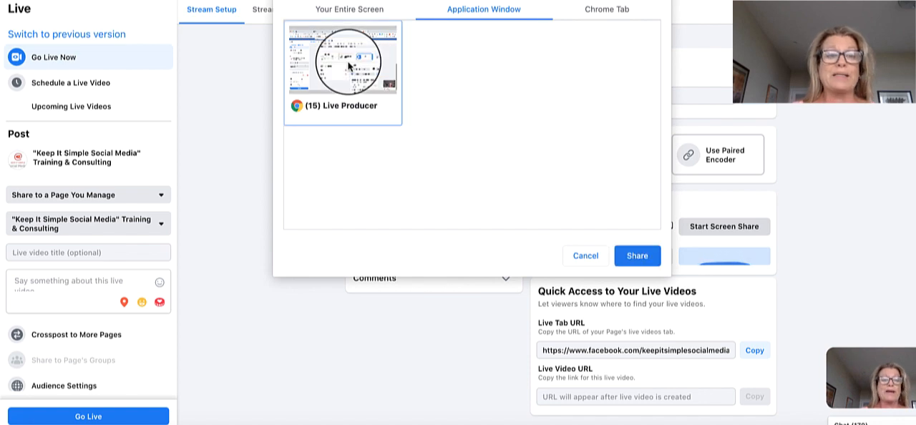
left_click(637, 255)
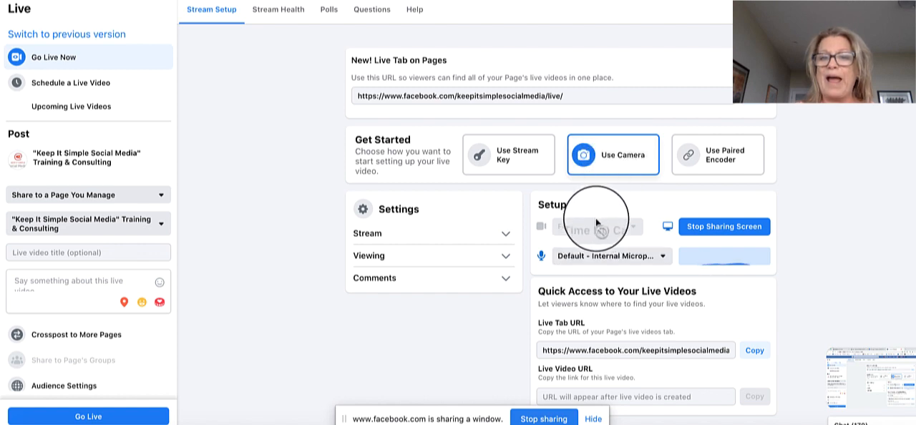
Stop the screen share and reselect the FaceTime HD Camera as the video source.
left_click(692, 235)
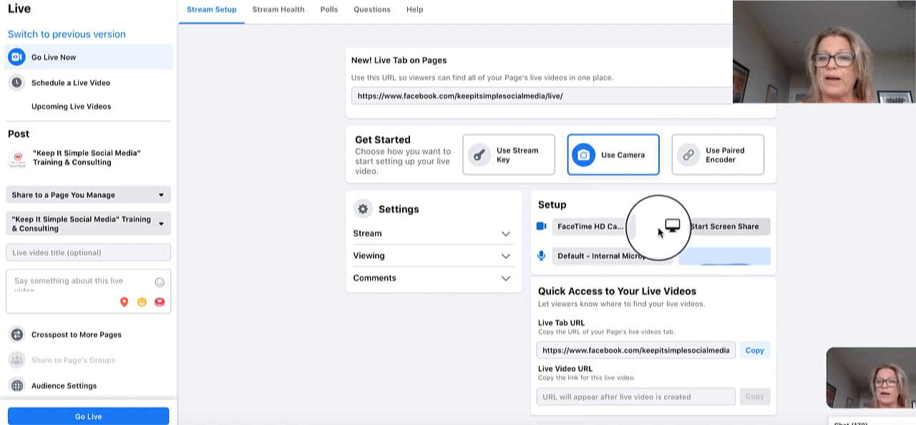
left_click(617, 225)
left_click(610, 248)
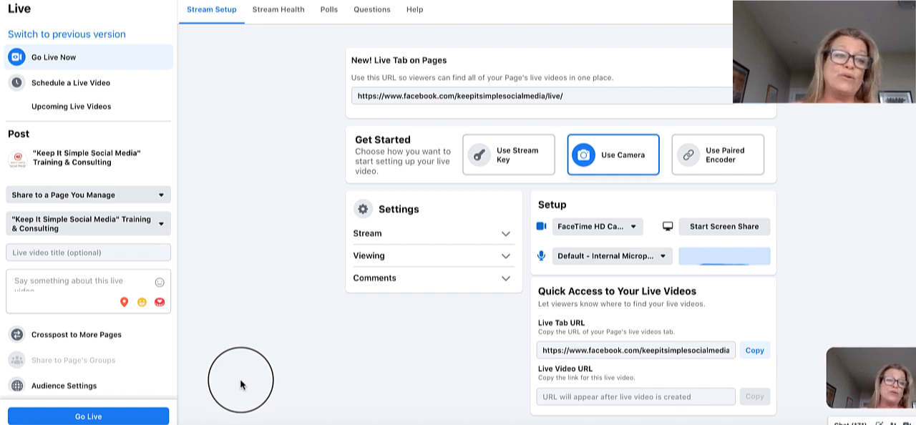
Enter "How to Promote your Facebook Live Videos" as the live video title.
left_click(120, 254)
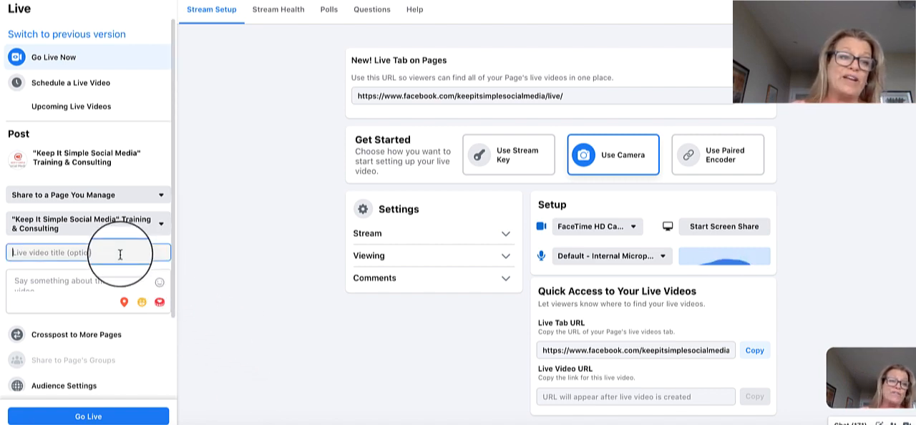
type("H")
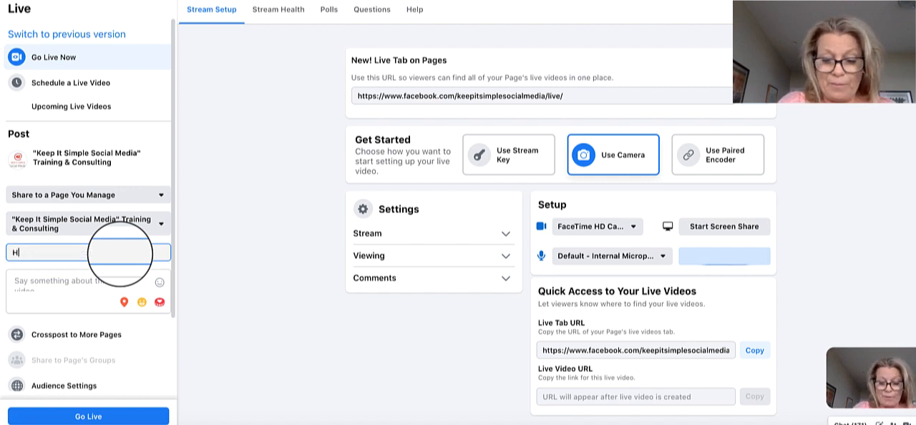
type("ow to Prom")
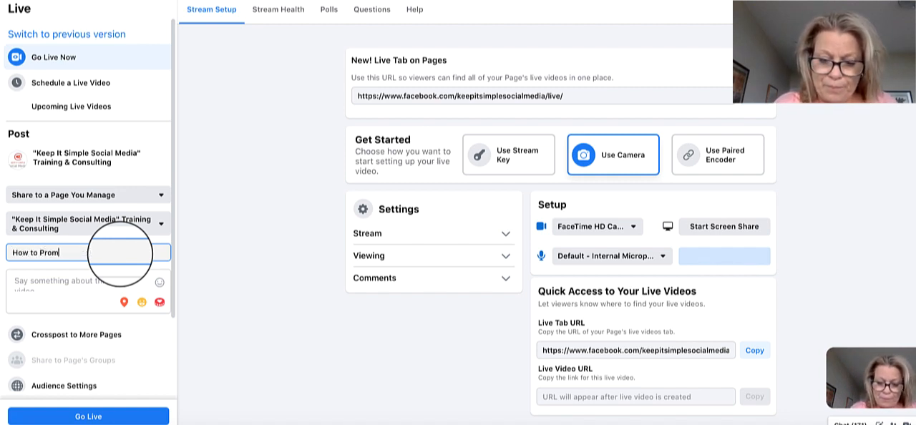
type("ote your")
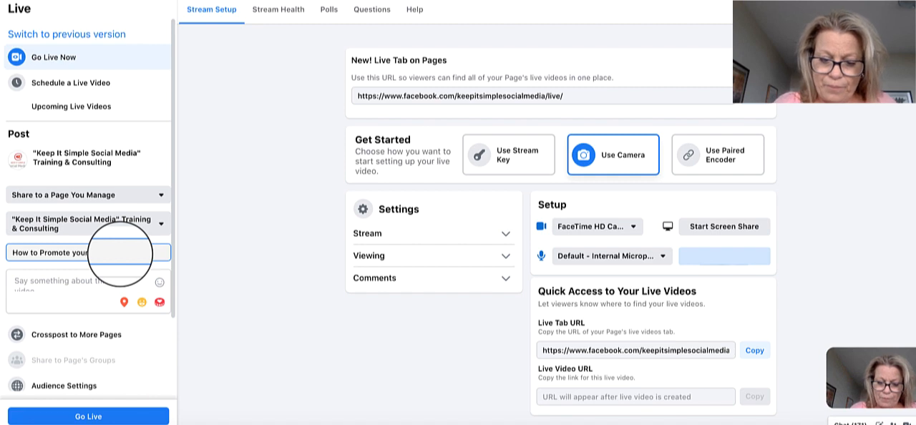
type(" Live Videos")
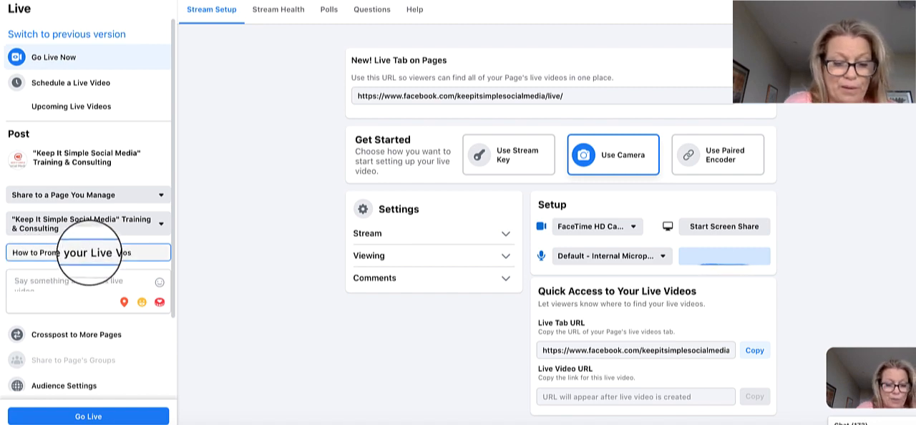
type("Facebook ")
type("k")
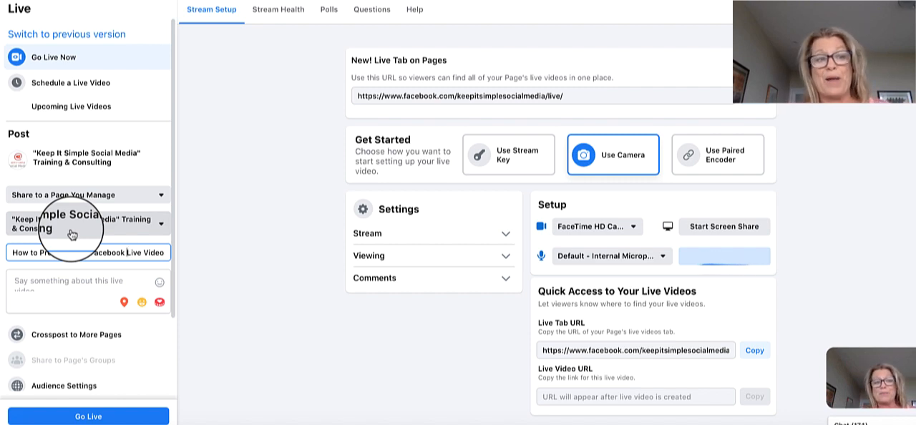
Switch to scheduling the live video and set its date to May 30, 2020 and its time to 11:00 AM.
left_click(91, 86)
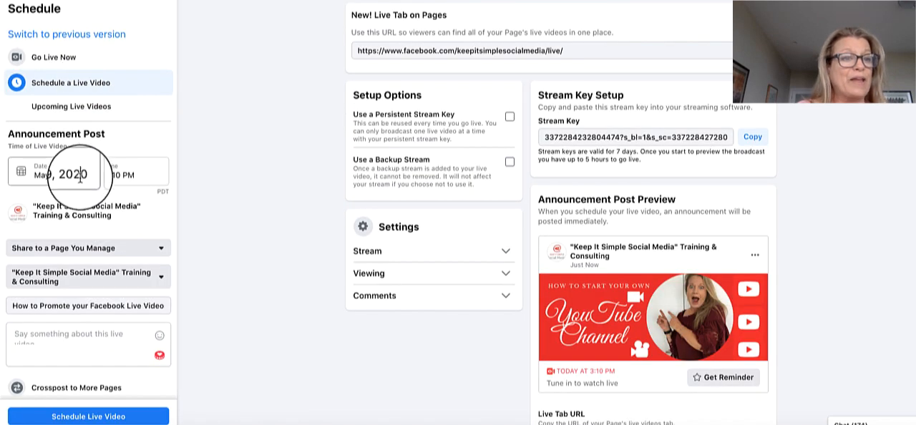
left_click(80, 179)
left_click(138, 293)
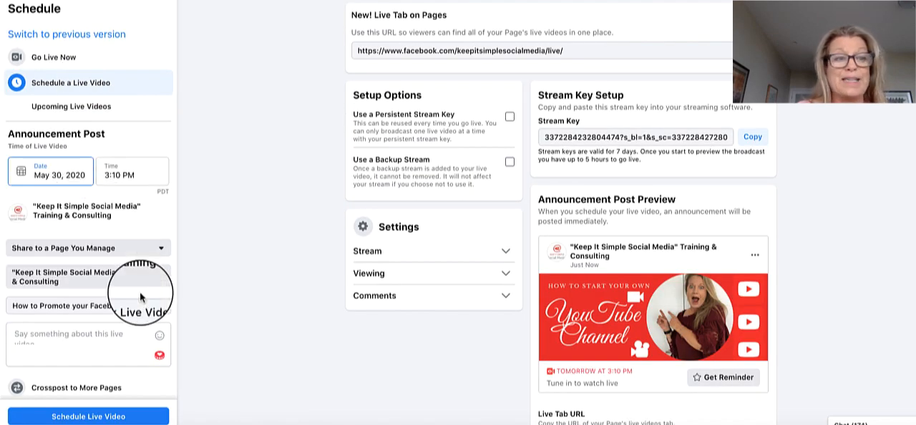
left_click(132, 171)
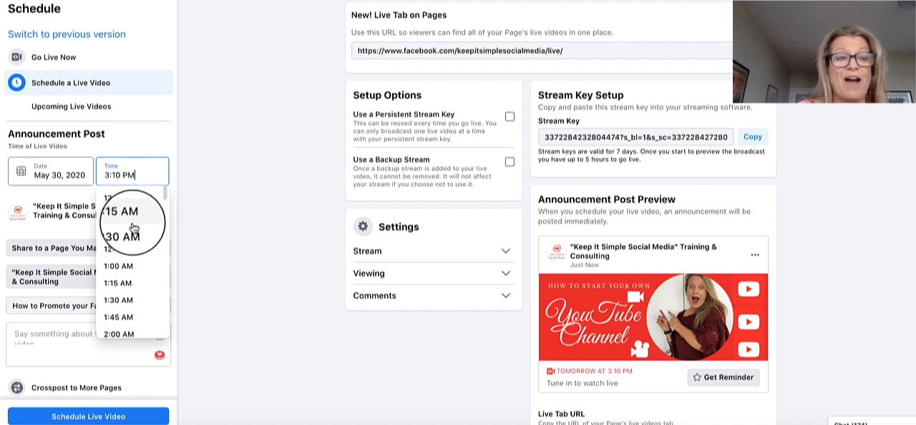
scroll(133, 228, "down", 10)
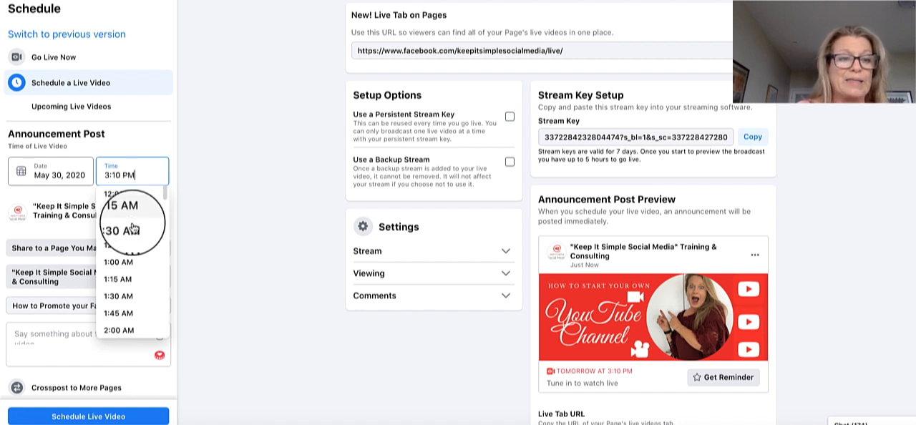
scroll(132, 227, "down", 3)
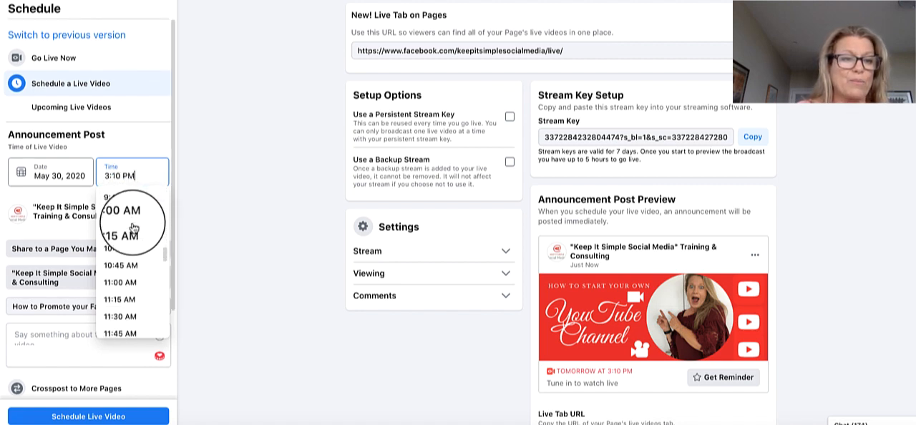
left_click(121, 279)
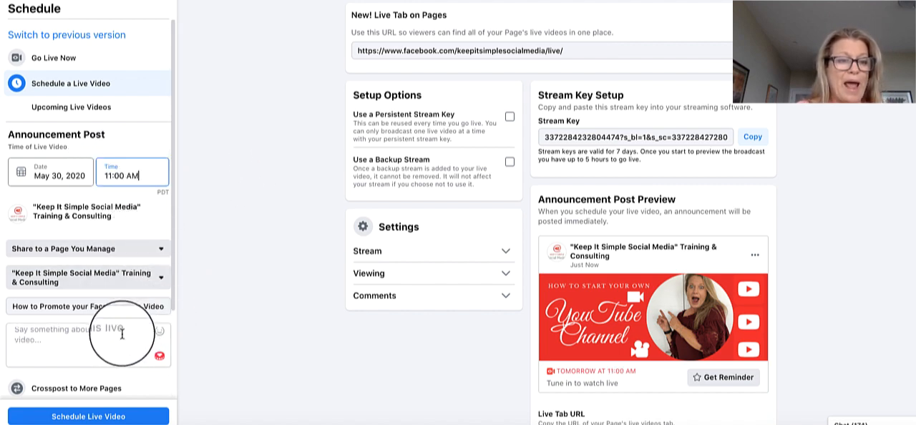
Set the scheduled live video's announcement image to the KISS Media "How to!" PNG file from the Desktop.
scroll(123, 370, "down", 1)
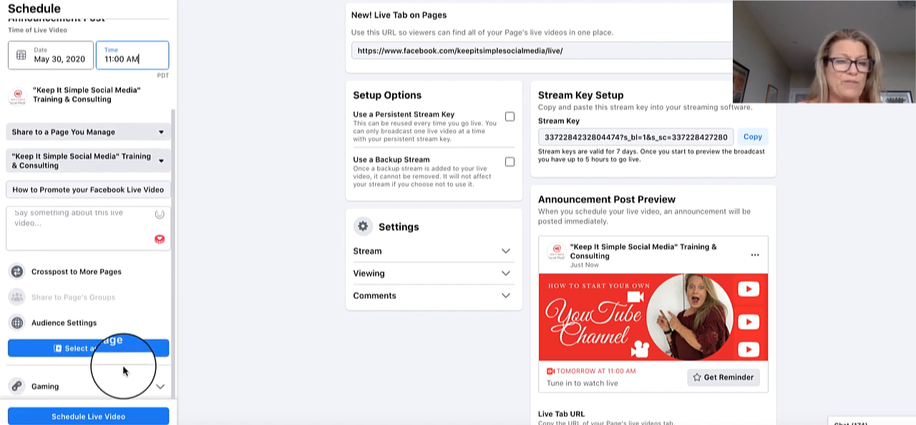
scroll(112, 157, "up", 1)
scroll(112, 157, "up", 1)
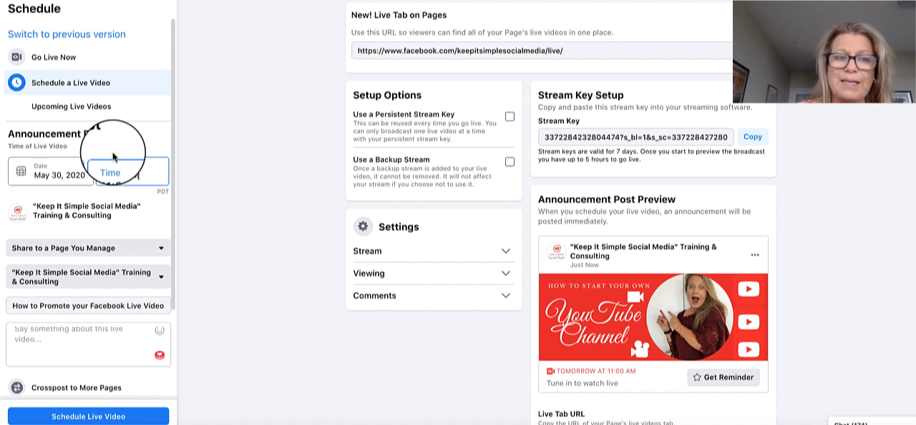
scroll(115, 155, "down", 1)
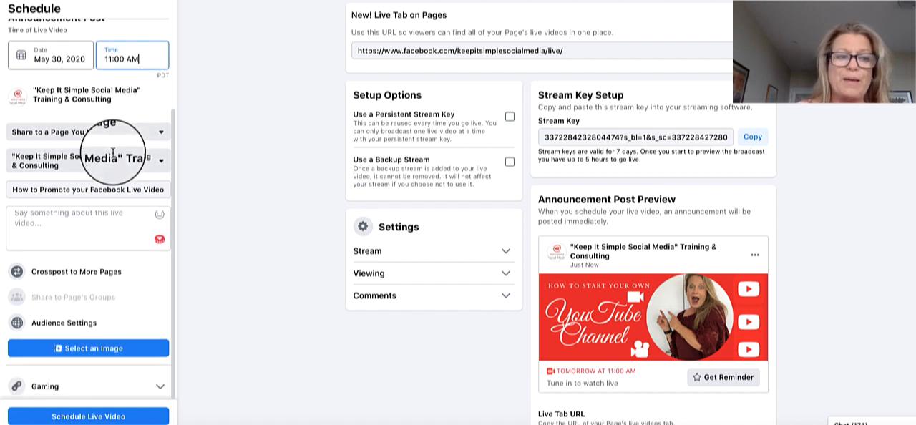
left_click(101, 351)
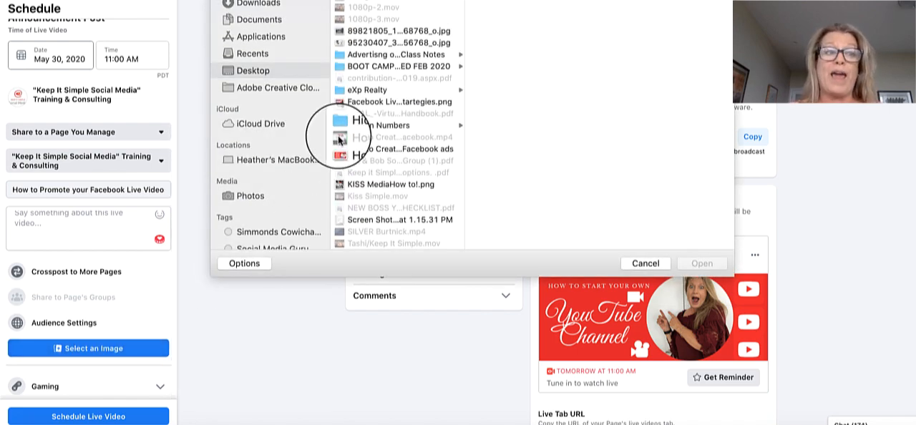
left_click(340, 183)
left_click(697, 265)
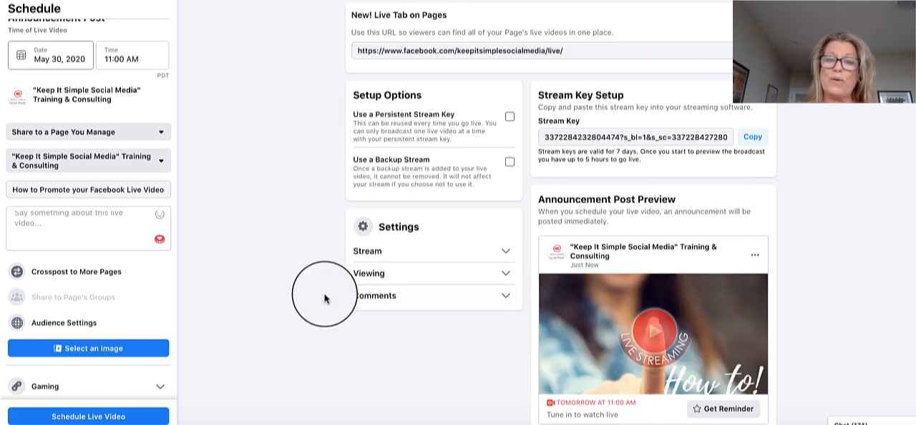
Copy the prepared description of the live video from the Microsoft Word document into the announcement post's description.
scroll(317, 293, "down", 3)
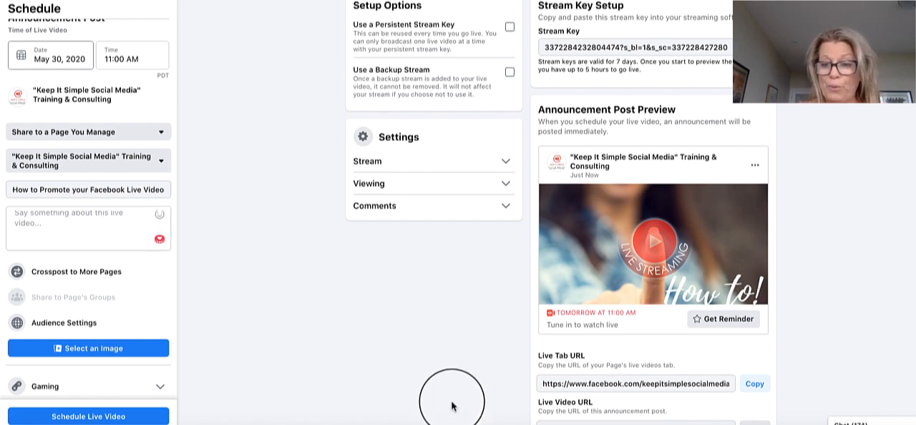
left_click(547, 424)
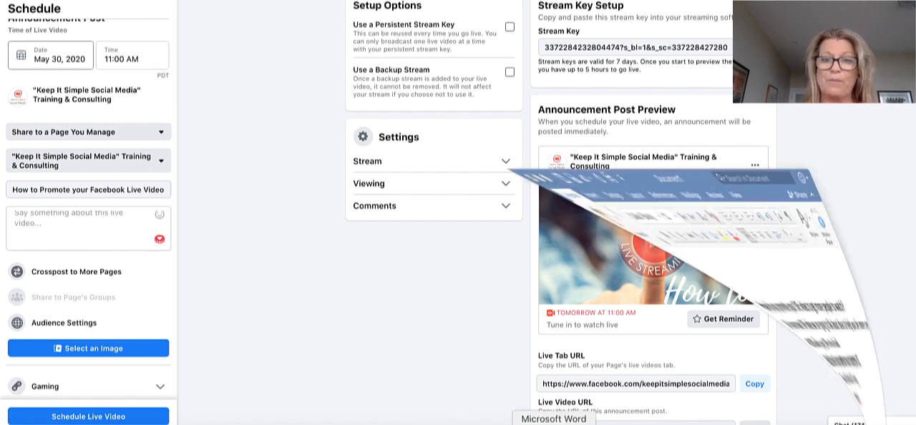
left_click_drag(240, 60, 322, 168)
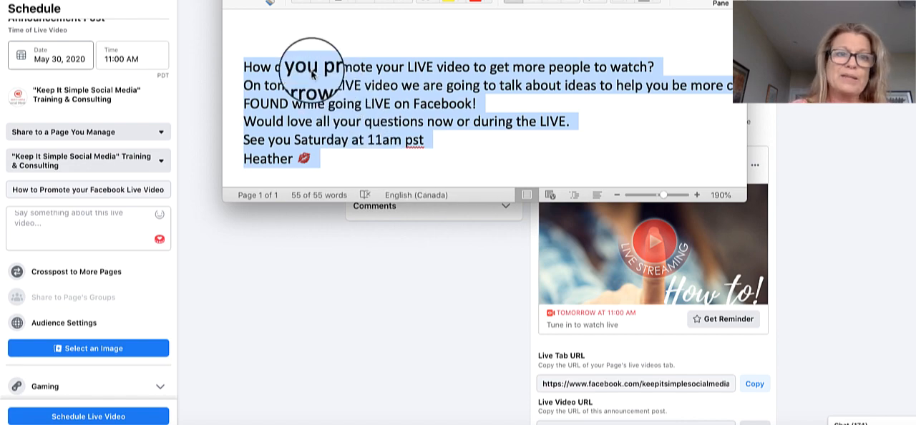
left_click(245, 0)
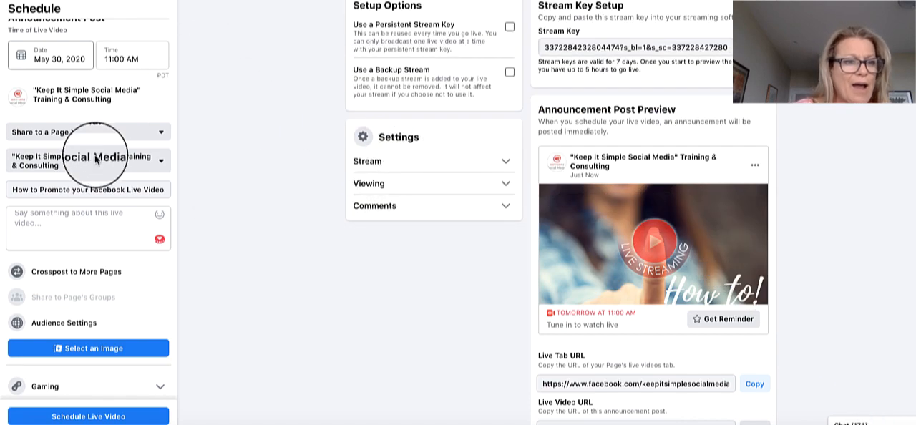
left_click(19, 215)
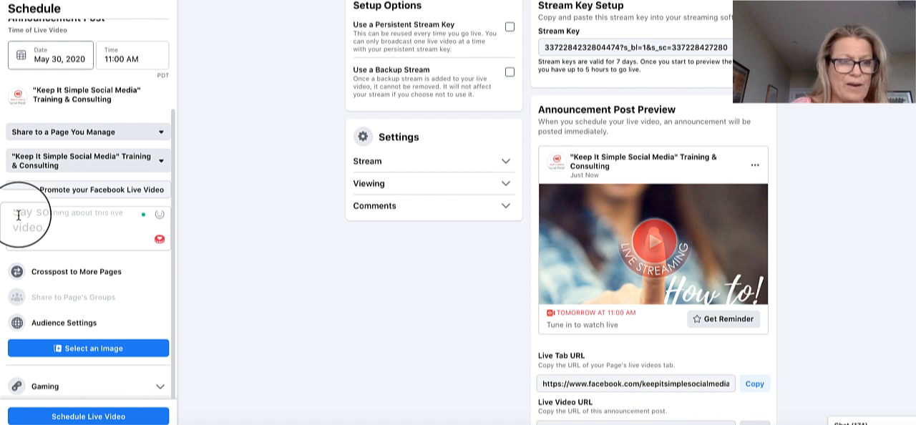
type("How do you promote your LIVE video to get more people to watch? On tomorrows LIVE video we are going to talk about ideas to help you be more creative and FOUND while going LIVE on Facebook! Would love all your questions now or during the LIVE. See you Saturday at 11am pst Heather 💋")
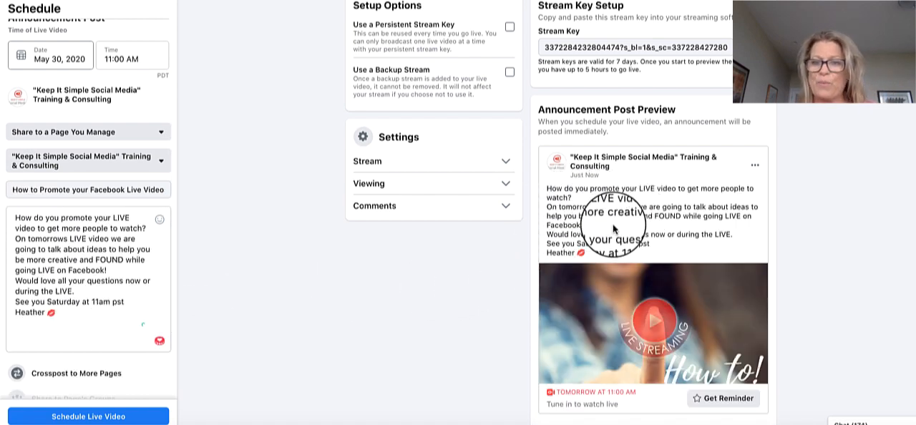
Review the announcement post preview, then schedule the live video and dismiss the confirmation.
scroll(612, 229, "down", 2)
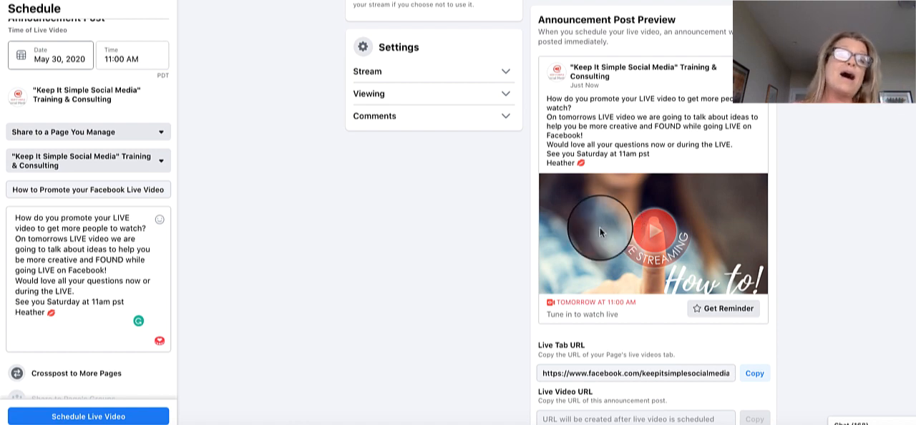
scroll(351, 248, "up", 3)
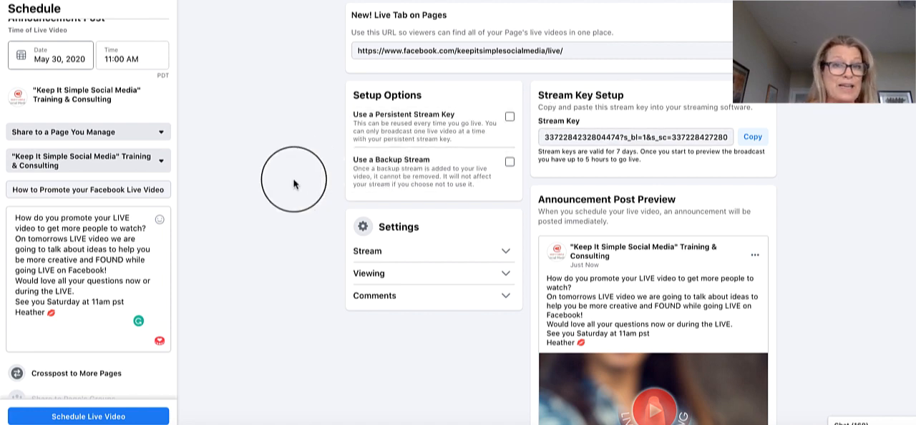
scroll(293, 184, "down", 5)
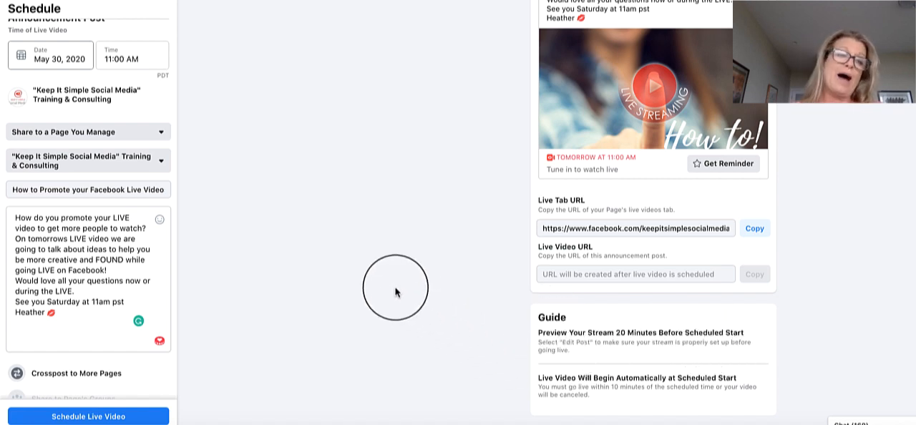
scroll(395, 292, "up", 5)
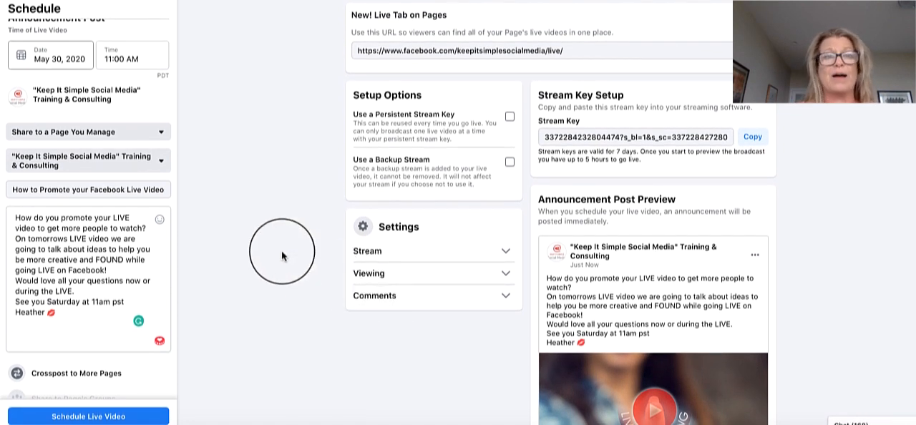
scroll(167, 107, "up", 3)
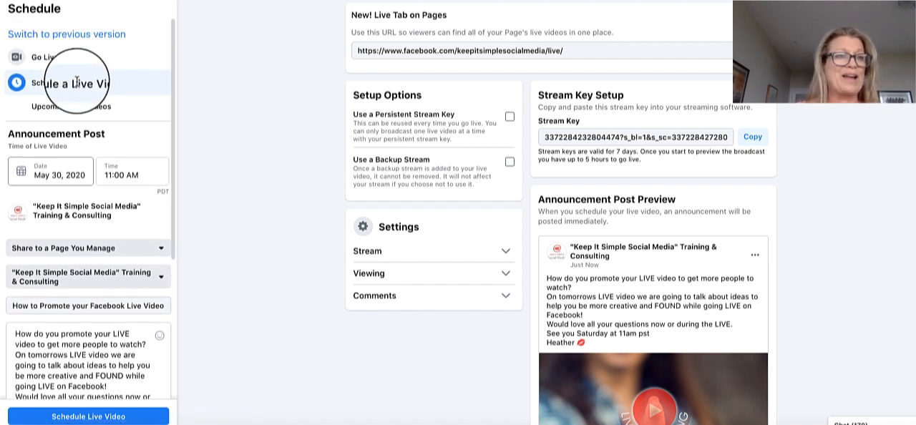
scroll(258, 236, "down", 3)
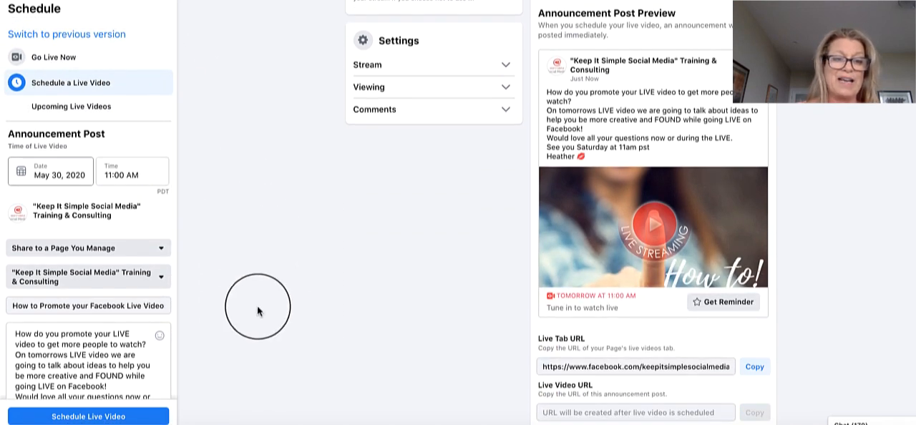
left_click(143, 419)
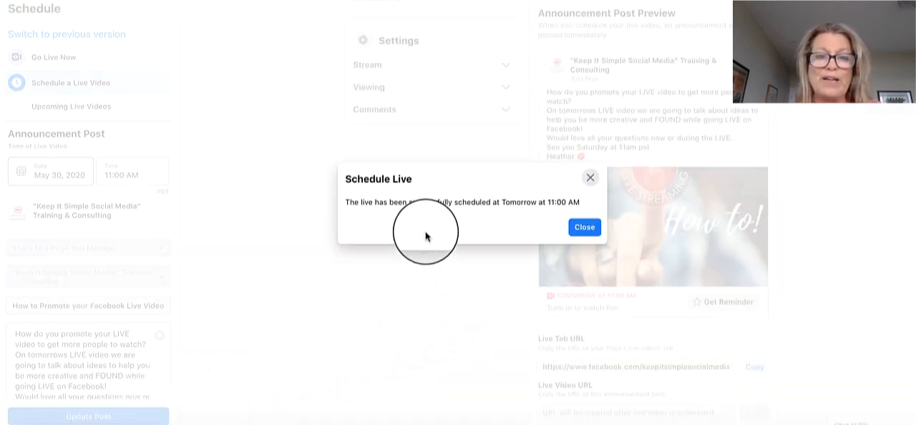
left_click(582, 227)
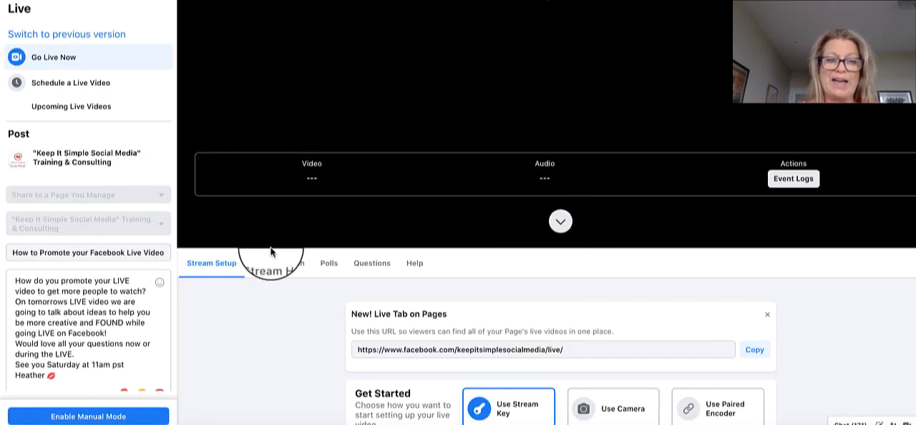
Examine the Page's home feed for the upcoming live video and its announcement post.
scroll(270, 250, "down", 3)
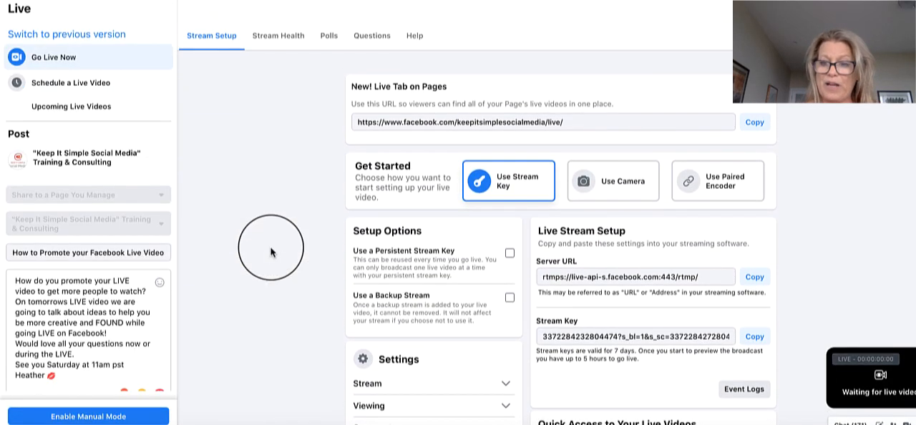
scroll(271, 252, "up", 5)
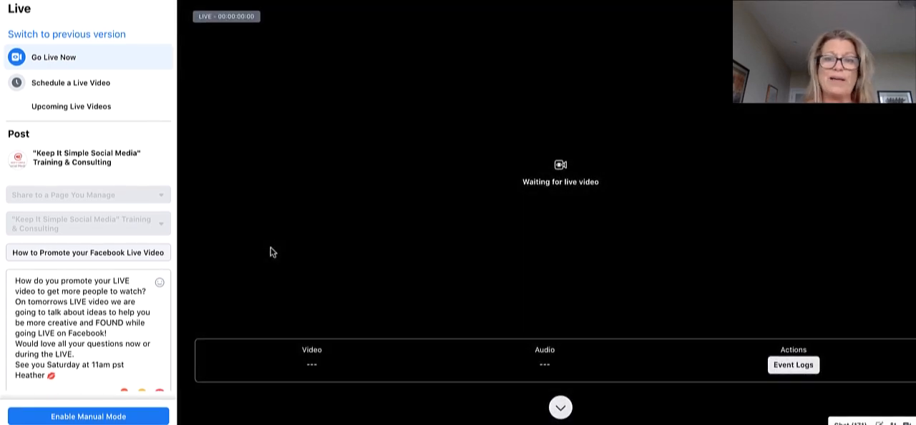
scroll(271, 252, "down", 5)
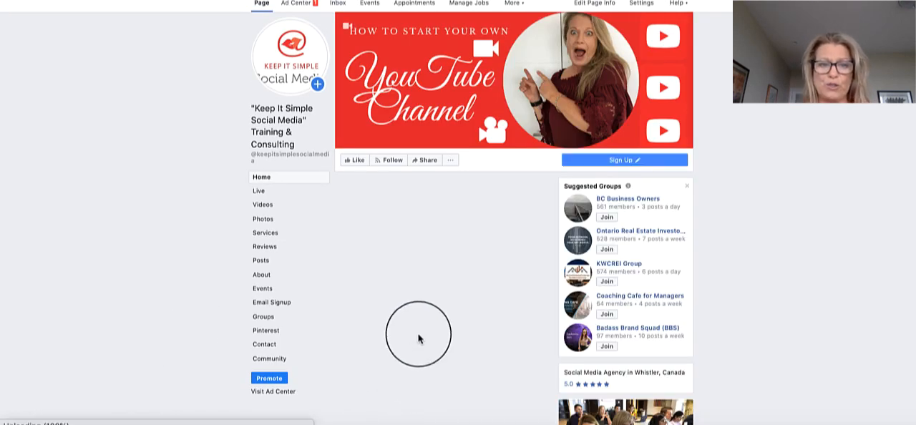
scroll(419, 334, "down", 6)
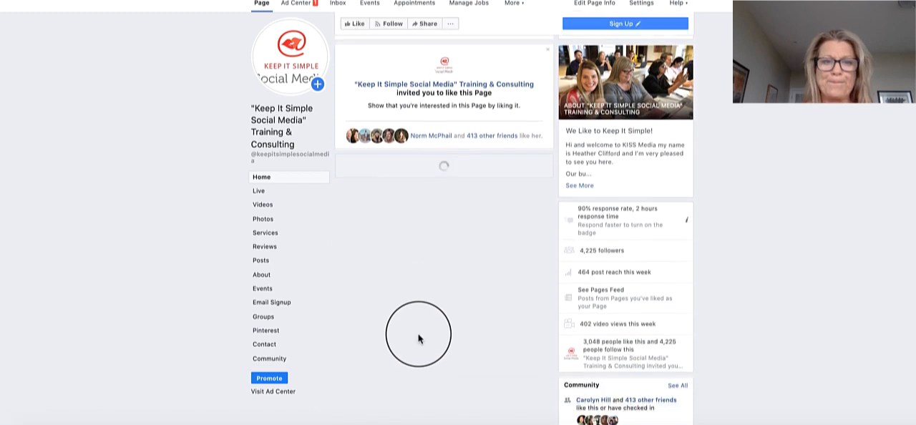
scroll(420, 339, "up", 4)
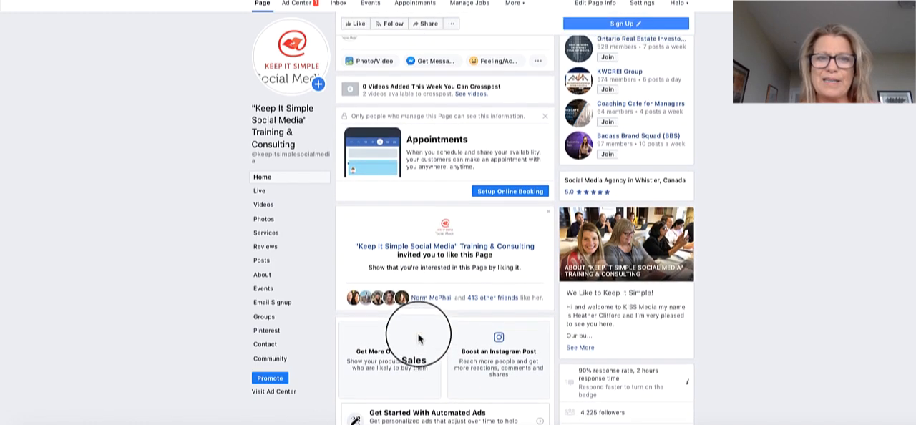
scroll(420, 339, "down", 7)
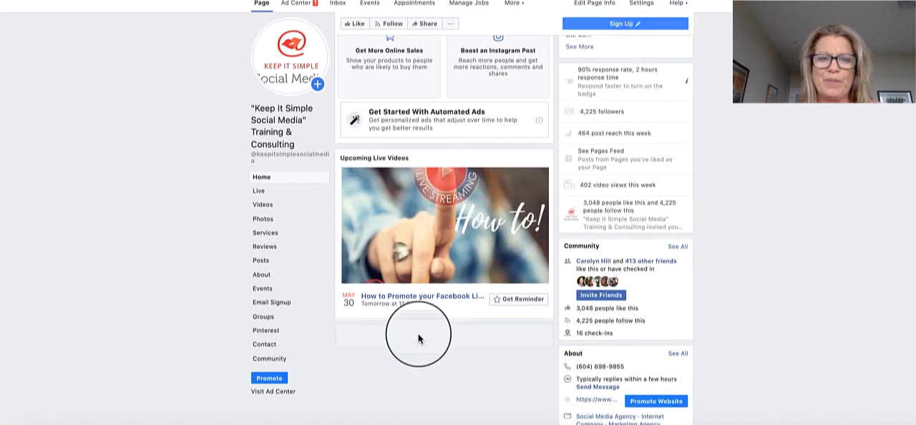
scroll(418, 334, "down", 10)
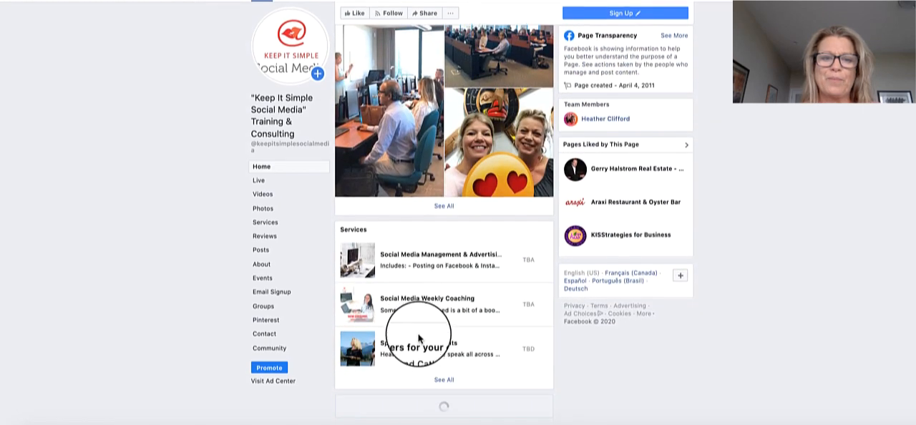
scroll(419, 339, "up", 2)
scroll(419, 339, "down", 2)
scroll(420, 339, "up", 1)
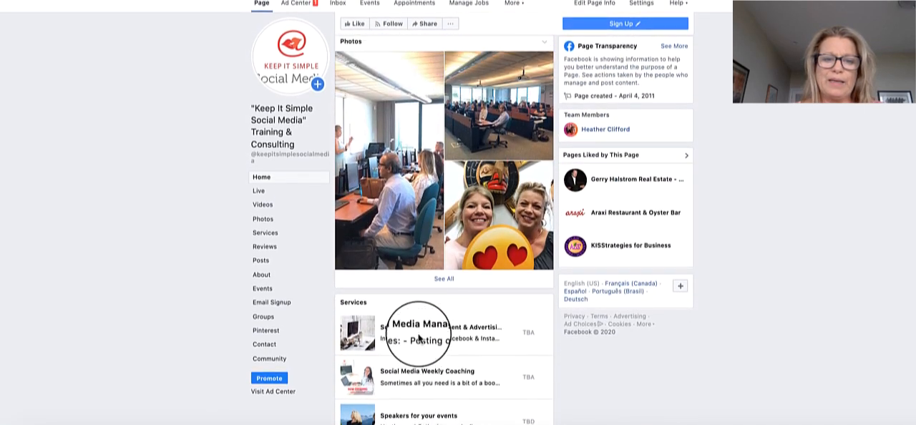
scroll(419, 339, "down", 1)
scroll(419, 339, "down", 6)
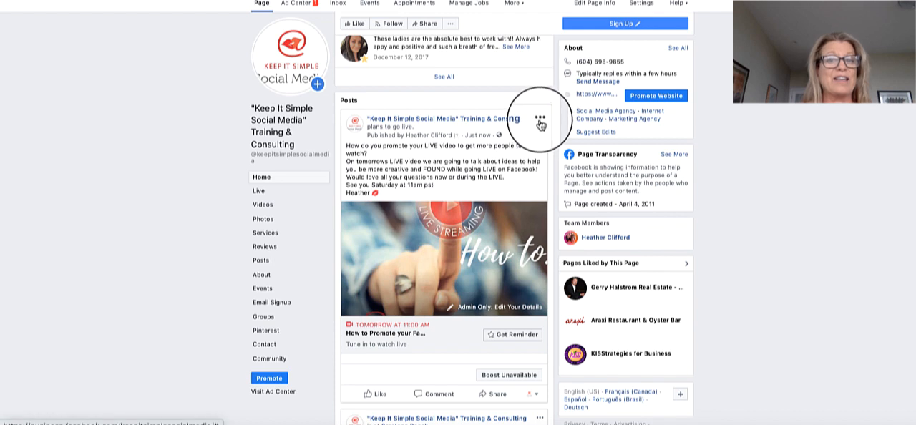
View the announcement post's options, then look through the Page's upcoming and past live videos.
left_click(540, 122)
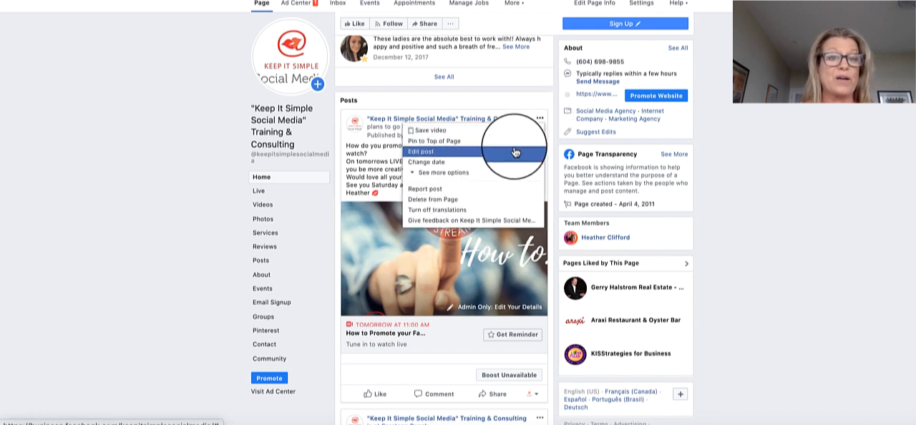
left_click(153, 201)
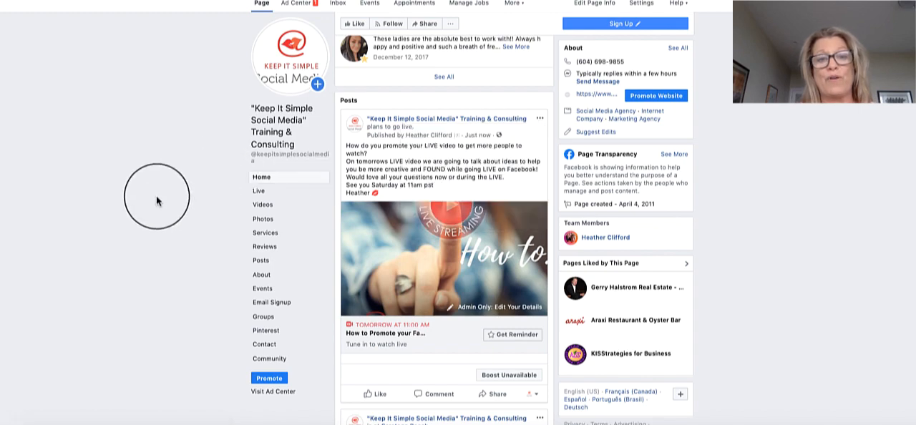
left_click(259, 193)
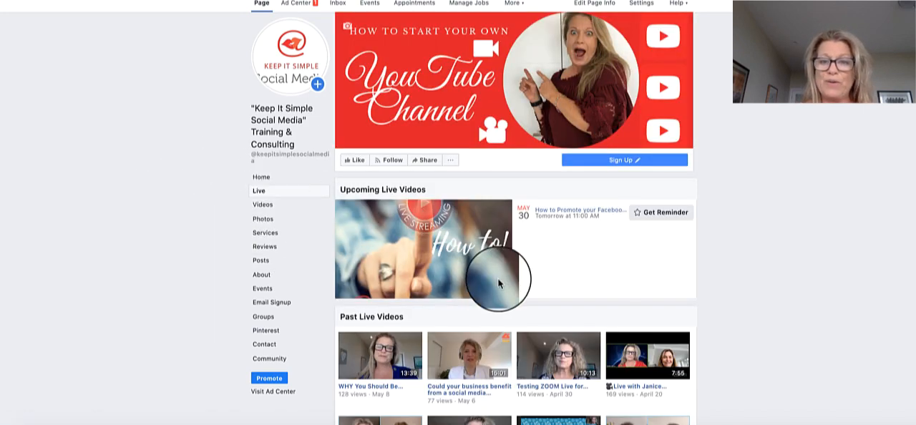
scroll(499, 284, "down", 1)
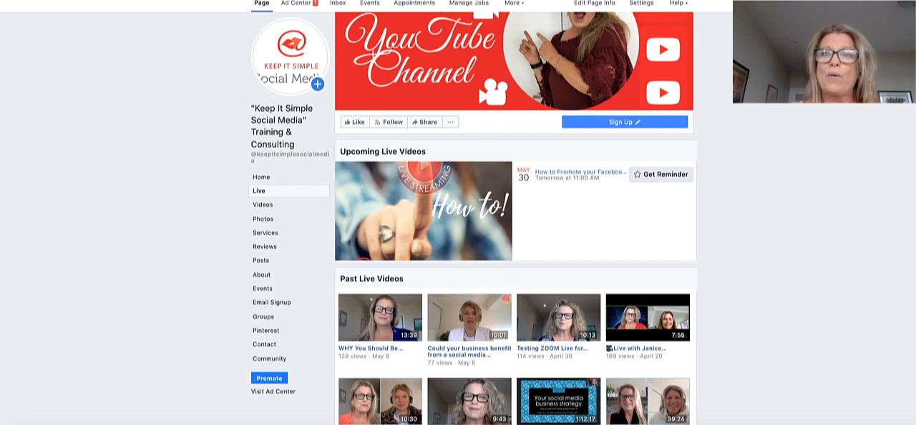
Open the Students Only ~ "Keep It Simple Social Media" Training & Consulting Group in a new browser tab.
key("super+t")
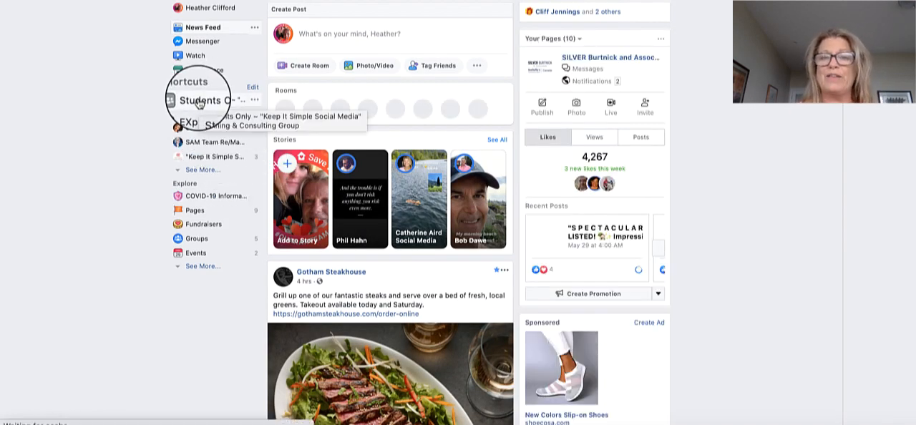
left_click(199, 102)
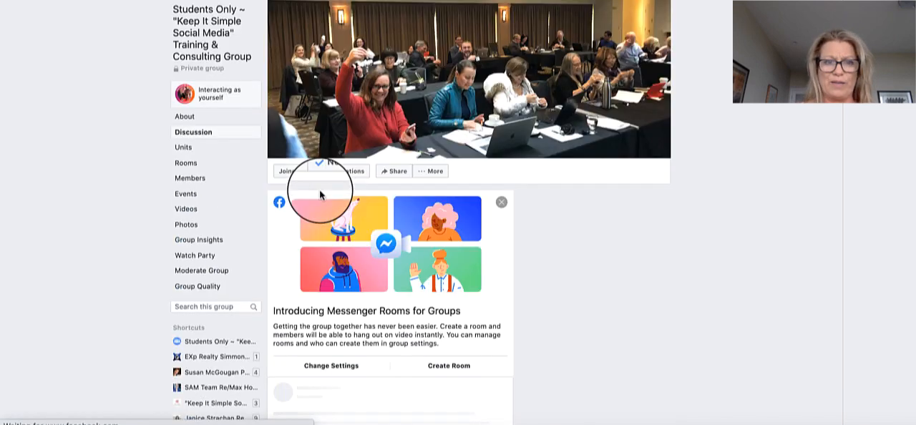
scroll(319, 191, "down", 3)
scroll(319, 190, "down", 5)
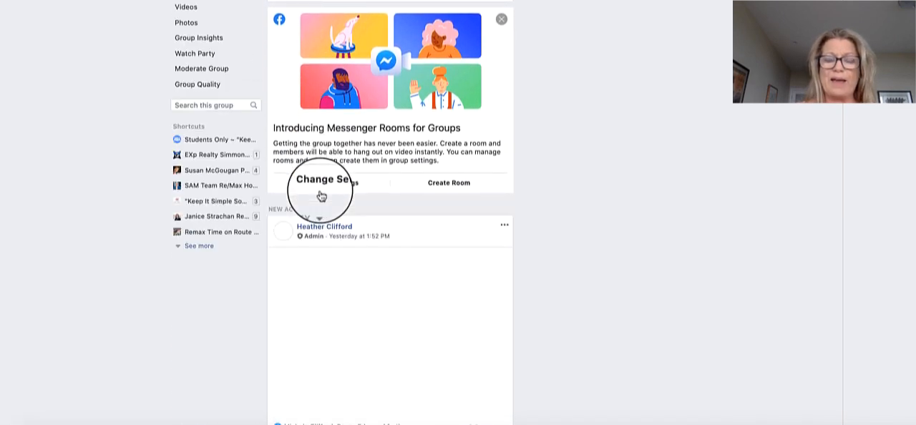
scroll(319, 190, "up", 5)
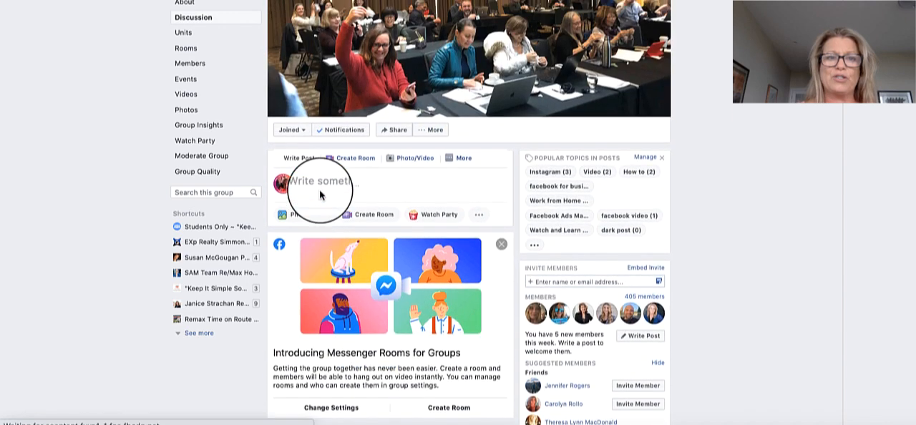
left_click(315, 192)
type("https://www.facebook.com/keepitsimplesocialmedia/live/")
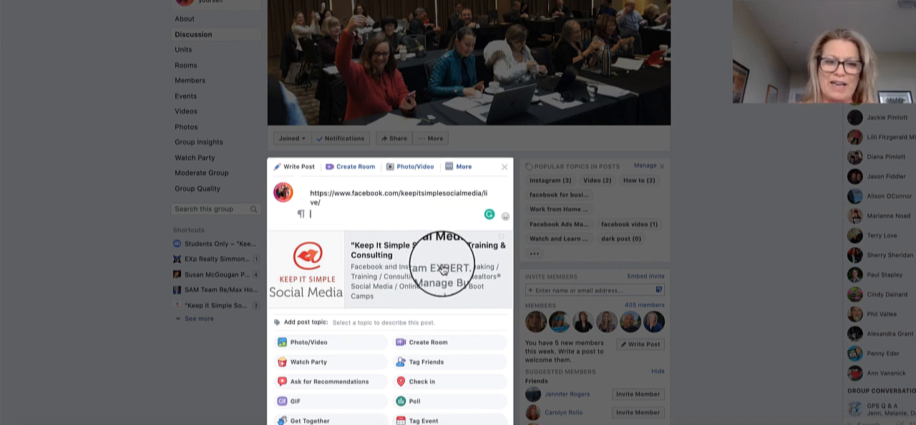
left_click(507, 169)
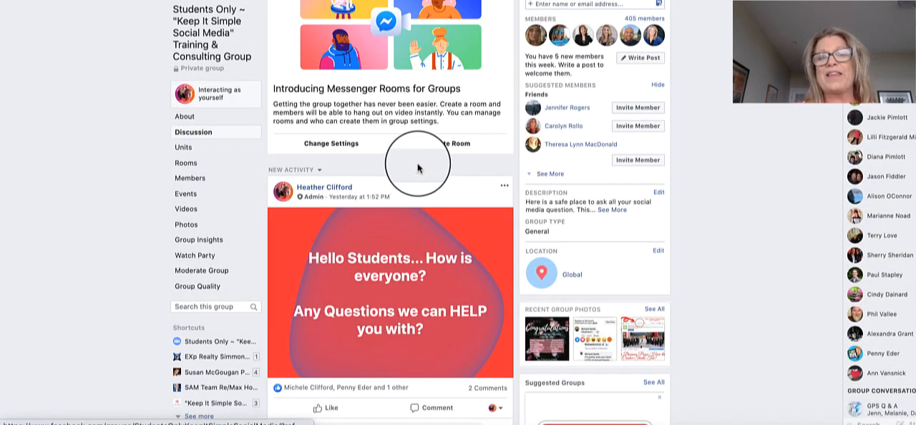
scroll(417, 169, "up", 1)
scroll(417, 169, "up", 5)
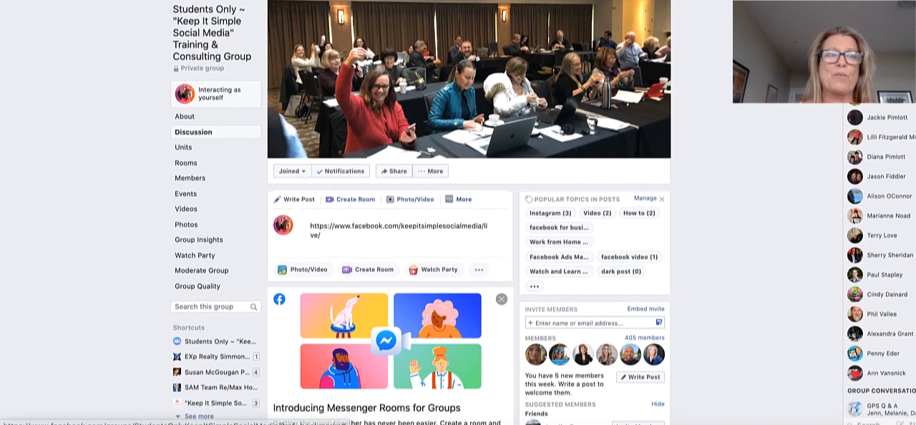